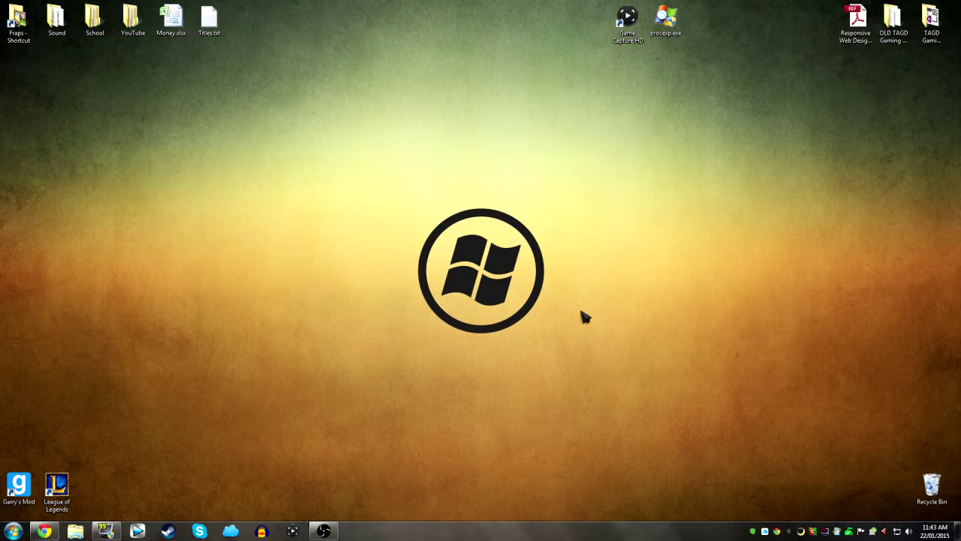
# - Restore the OBS window, then make it wider and shorter and centre it on the desktop
pyautogui.click(323, 531)
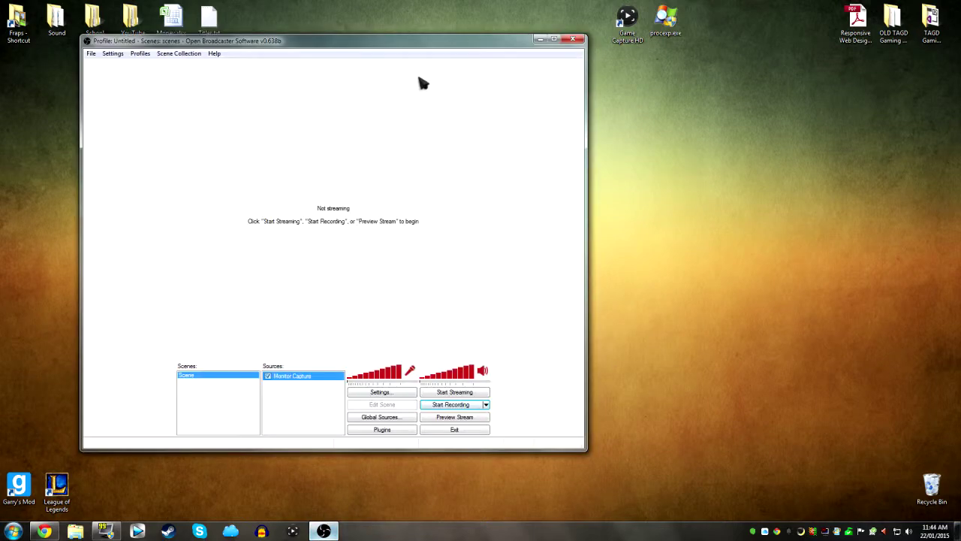
pyautogui.moveTo(147, 40); pyautogui.dragTo(282, 62)
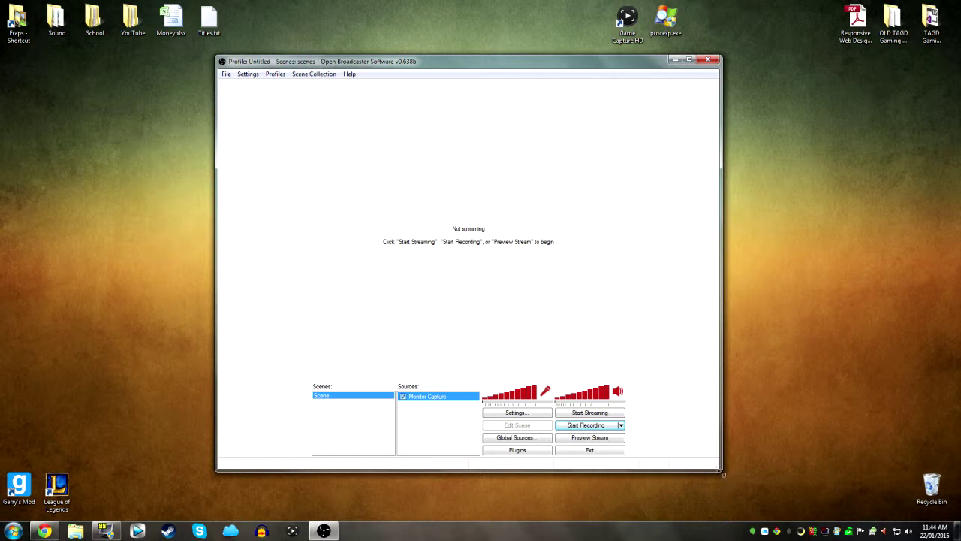
pyautogui.moveTo(723, 474); pyautogui.dragTo(745, 441)
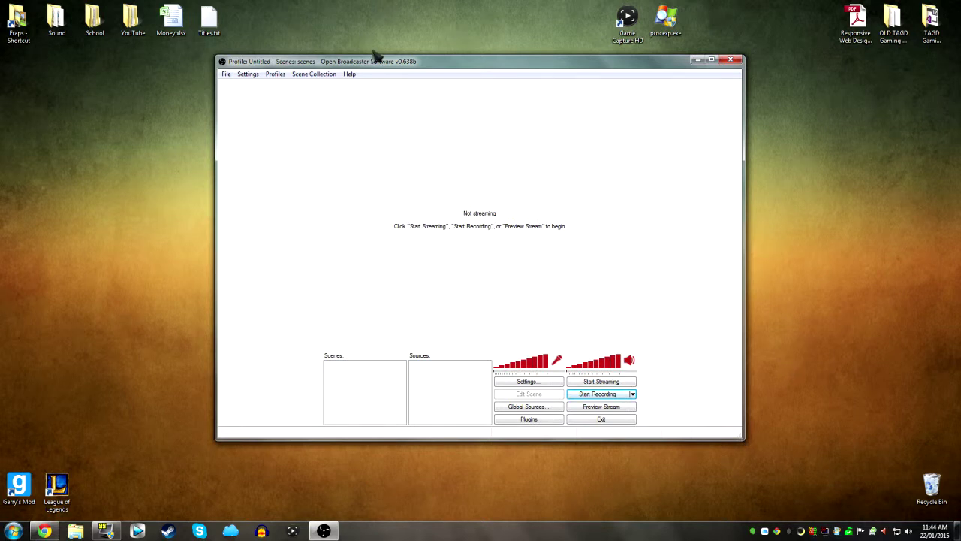
pyautogui.moveTo(379, 66); pyautogui.dragTo(403, 79)
# - Add a new scene named 'k.wEFNlq' to the scene list
pyautogui.rightClick(389, 392)
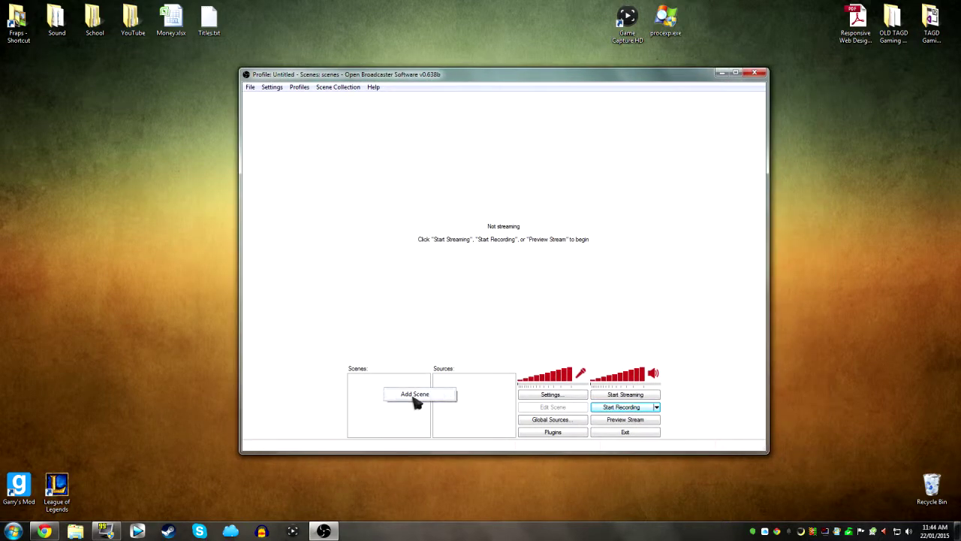
pyautogui.click(415, 396)
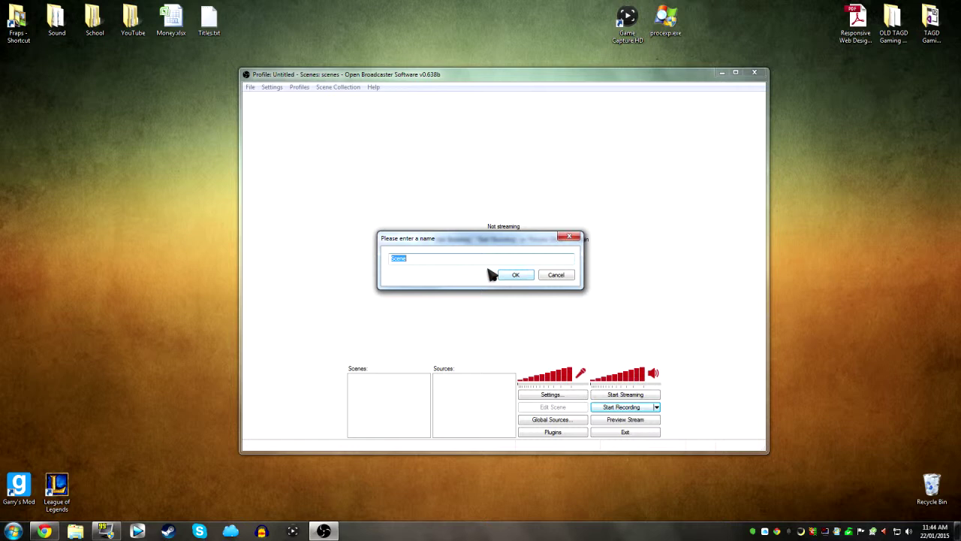
pyautogui.write('k.wEFNlq')
pyautogui.press('Return')
# - Bring up the Sources add menu and select the Garry's Mod game shortcut
pyautogui.rightClick(484, 384)
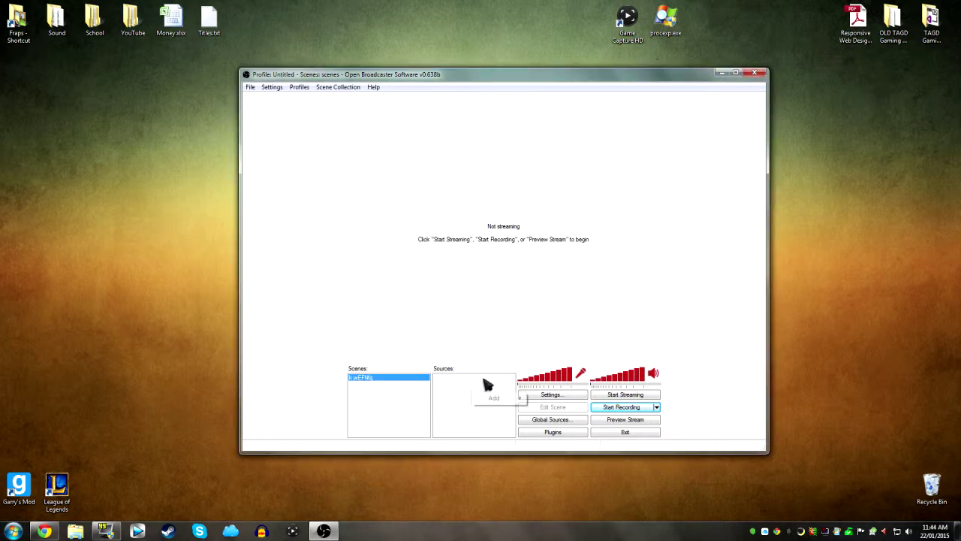
pyautogui.moveTo(494, 399)
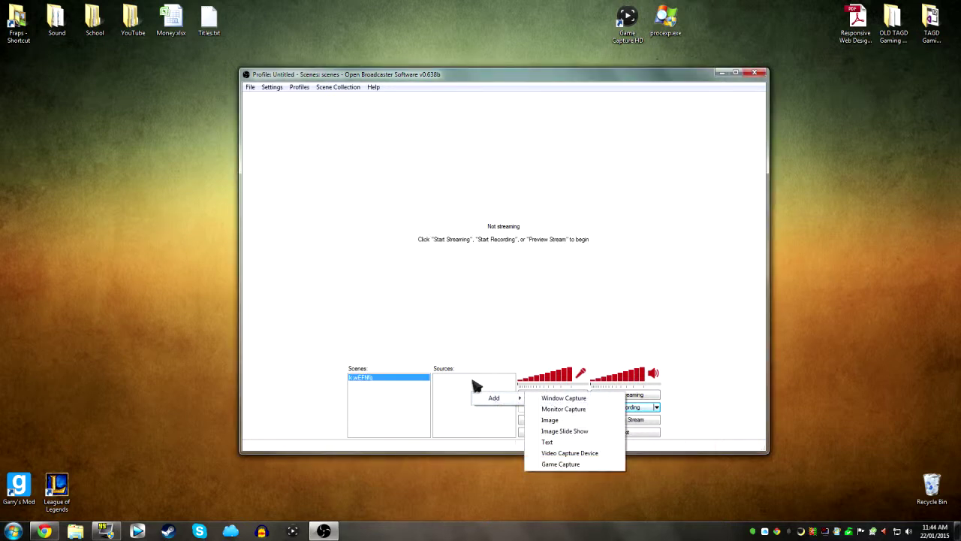
pyautogui.rightClick(473, 382)
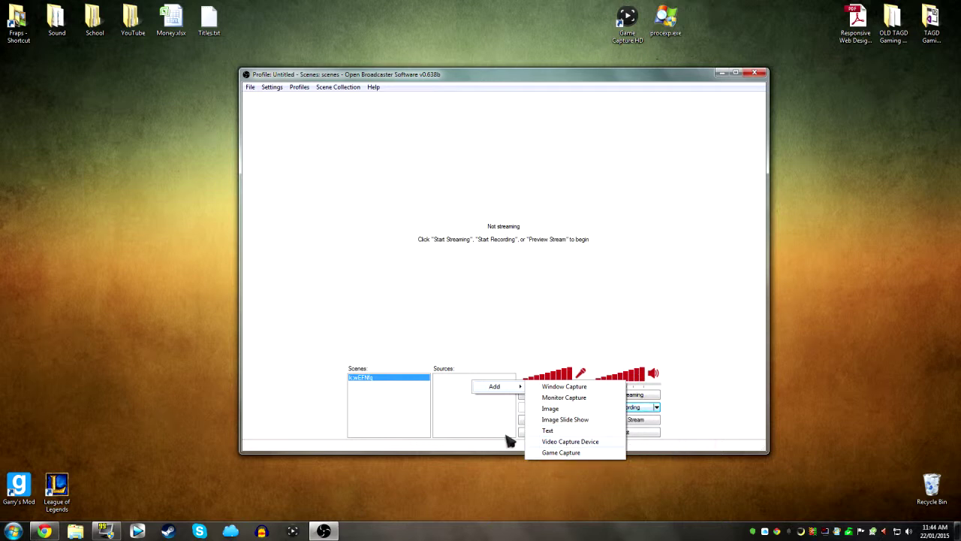
pyautogui.click(17, 489)
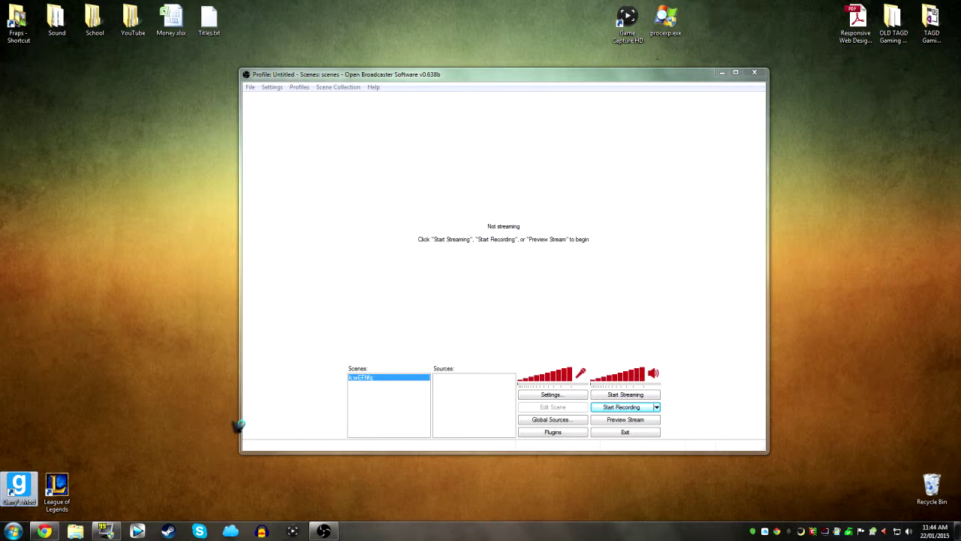
# - Add a Game Capture source named GMOD to the scene
pyautogui.rightClick(439, 382)
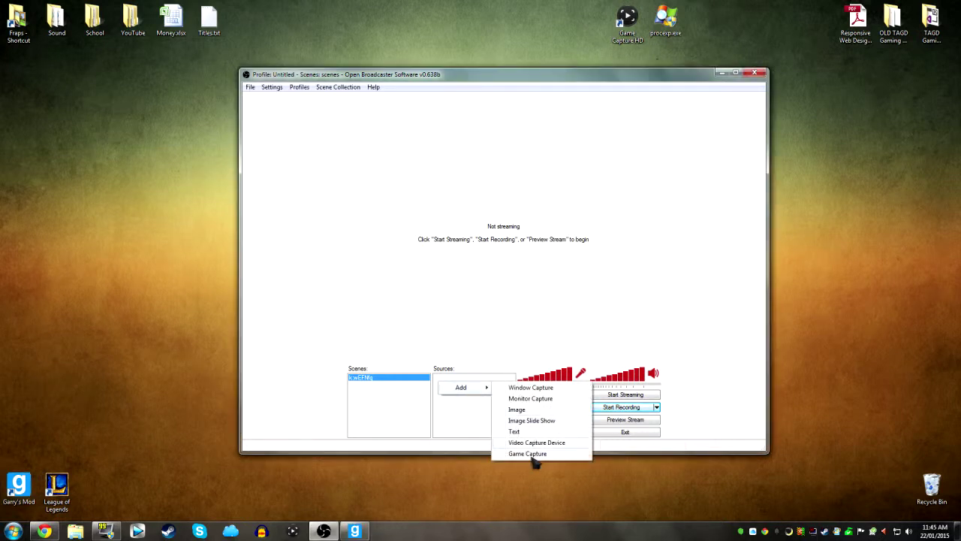
pyautogui.click(530, 454)
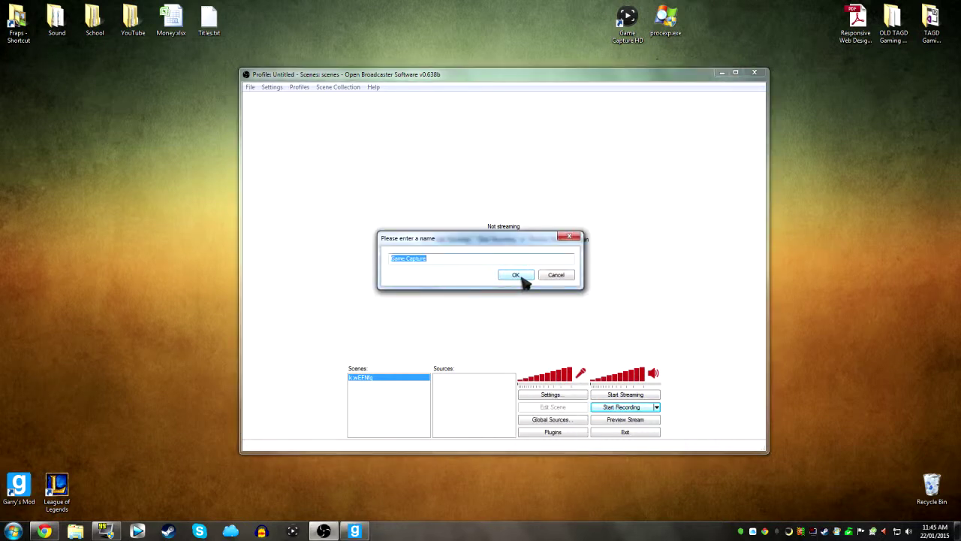
pyautogui.write('GMOD')
pyautogui.click(506, 282)
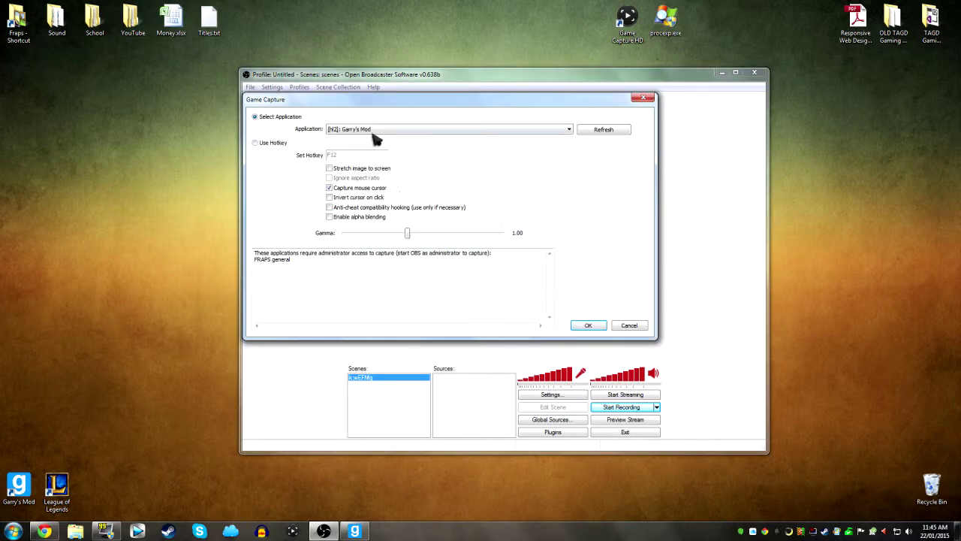
# - Capture Garry's Mod without the mouse cursor, stretched to fill the screen
pyautogui.click(373, 132)
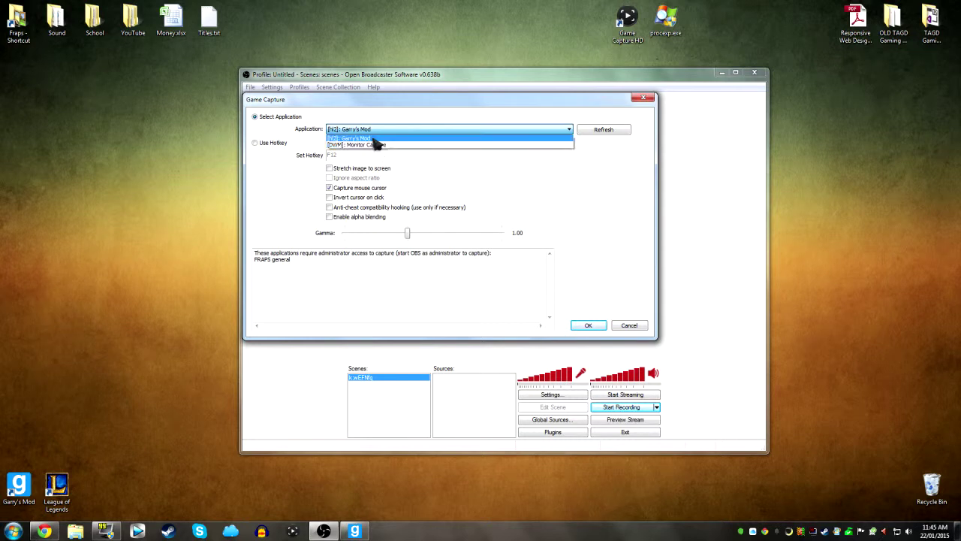
pyautogui.click(374, 138)
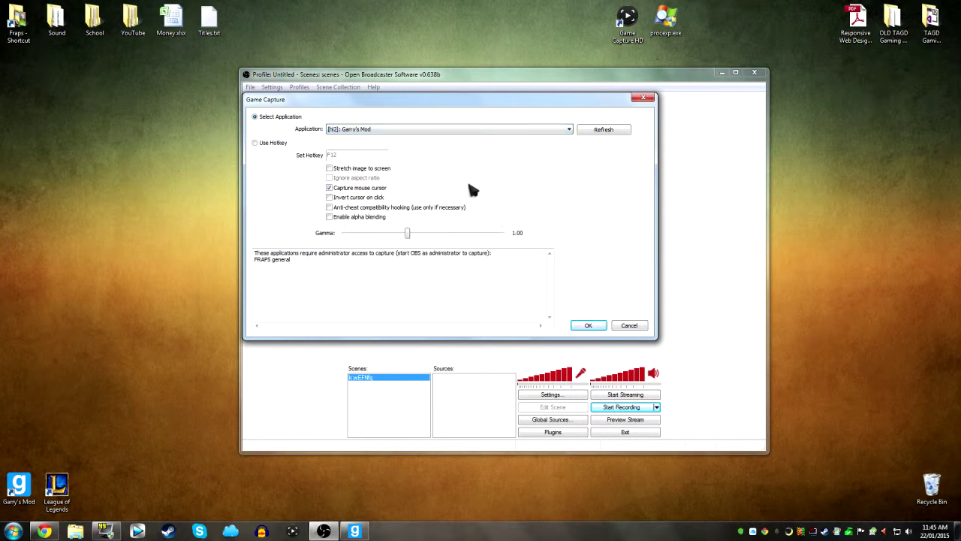
pyautogui.click(335, 190)
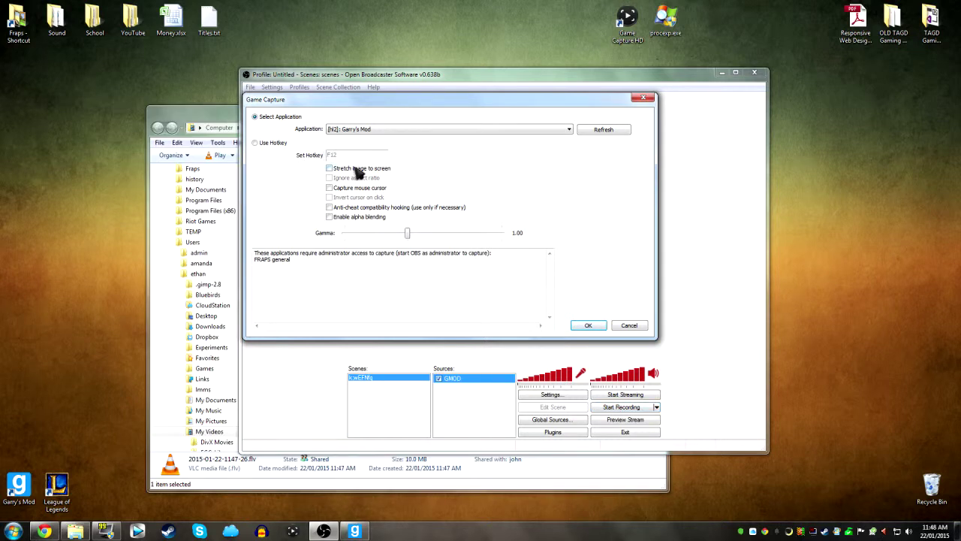
pyautogui.click(357, 169)
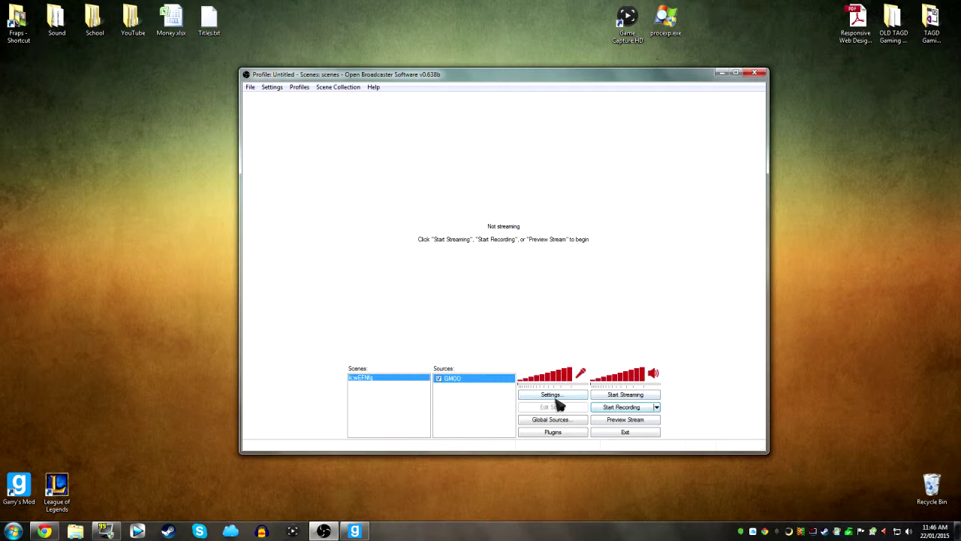
# - In Settings, check the Encoding page's Max Bitrate of 20000
pyautogui.click(553, 395)
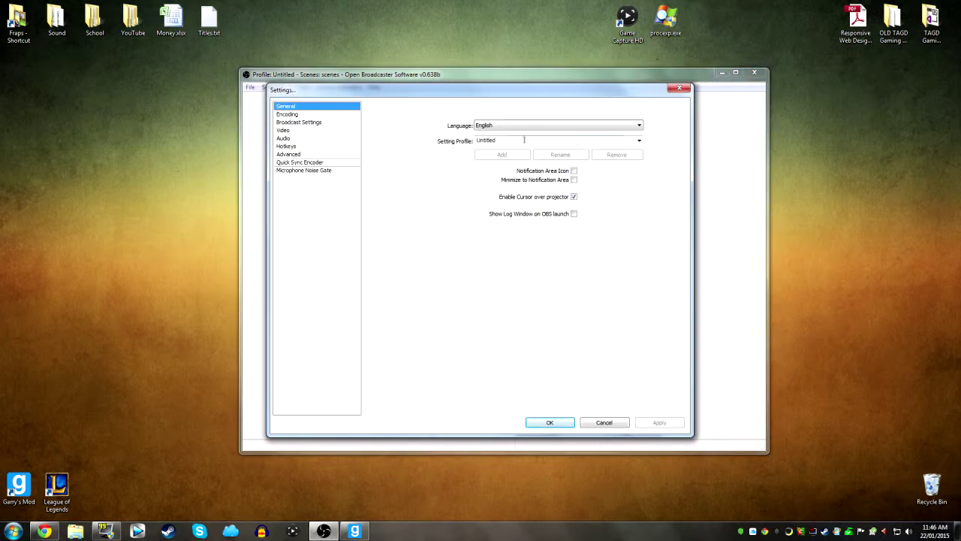
pyautogui.click(338, 114)
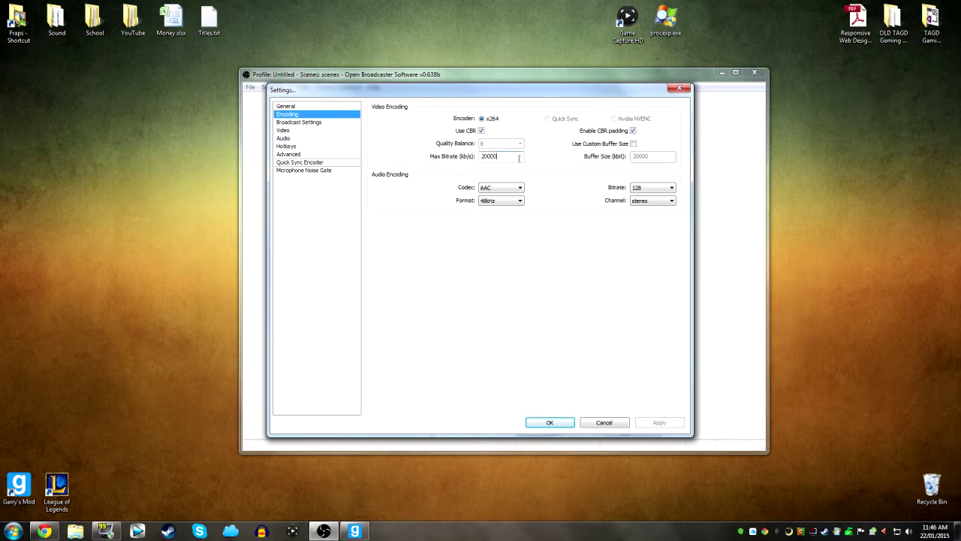
pyautogui.click(519, 157)
pyautogui.doubleClick(504, 157)
pyautogui.press('Tab')
# - Review Broadcast Settings and the Video page's 1280x720, 30 FPS output, leaving the adapter unchanged
pyautogui.click(311, 123)
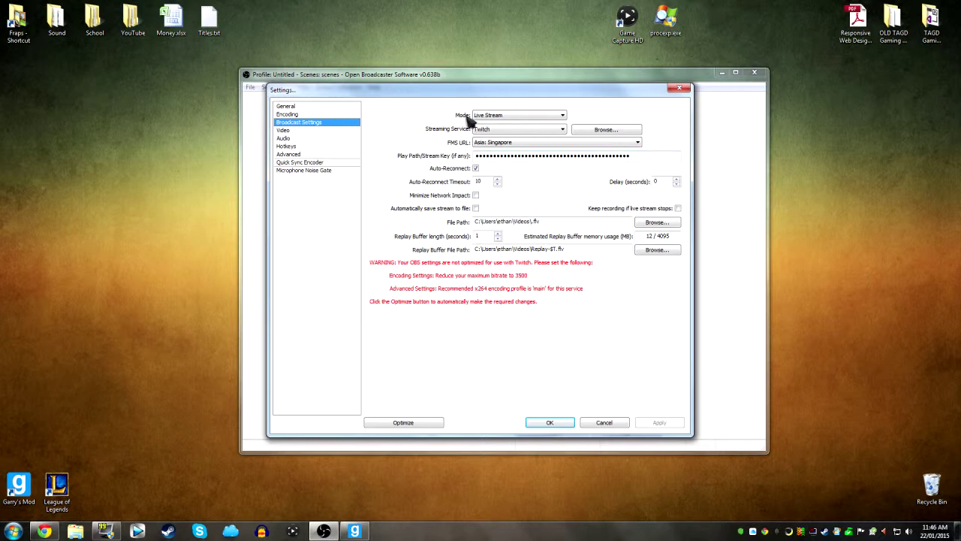
pyautogui.click(300, 130)
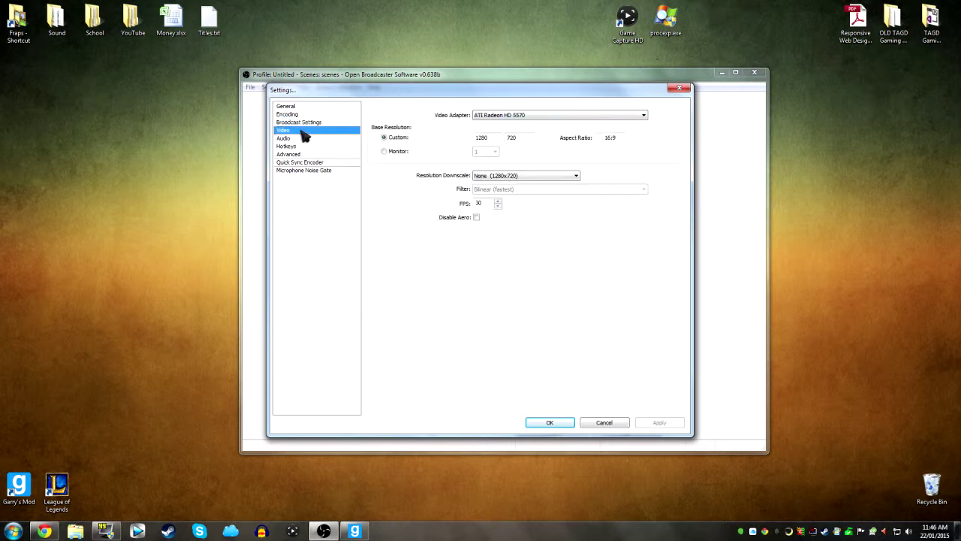
pyautogui.click(518, 118)
pyautogui.click(443, 116)
# - Set Desktop Audio to the USB Ear-Microphone speakers and the microphone to Blue Snowball
pyautogui.click(284, 138)
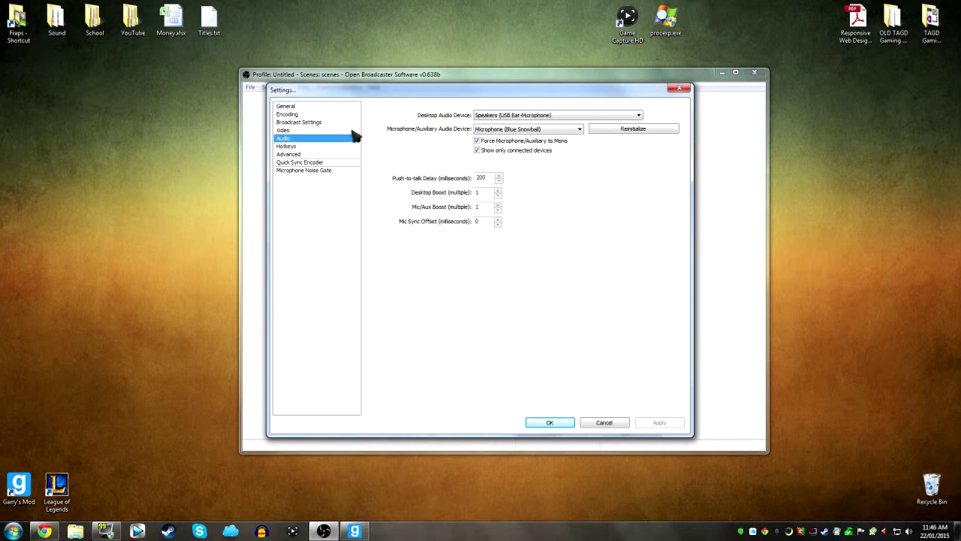
pyautogui.click(555, 117)
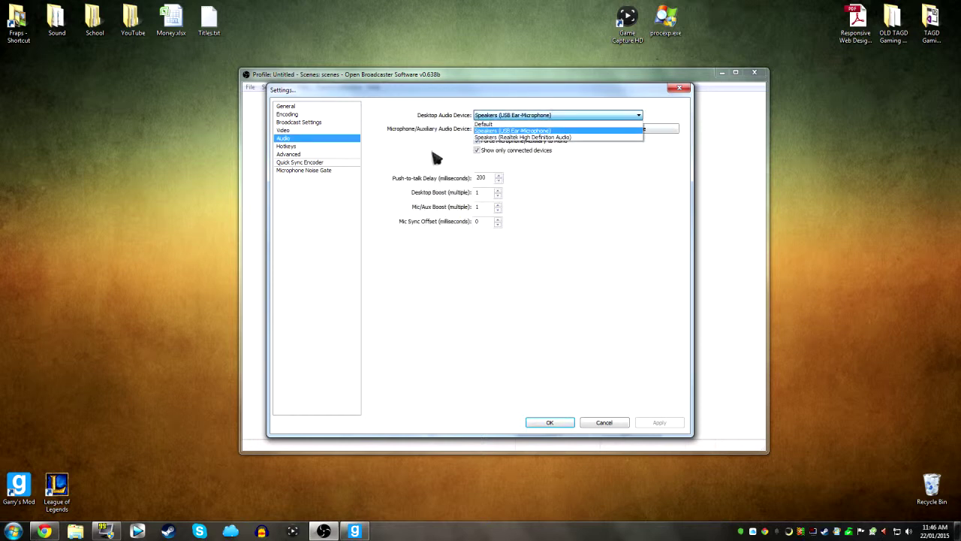
pyautogui.click(495, 131)
pyautogui.click(525, 129)
pyautogui.click(509, 154)
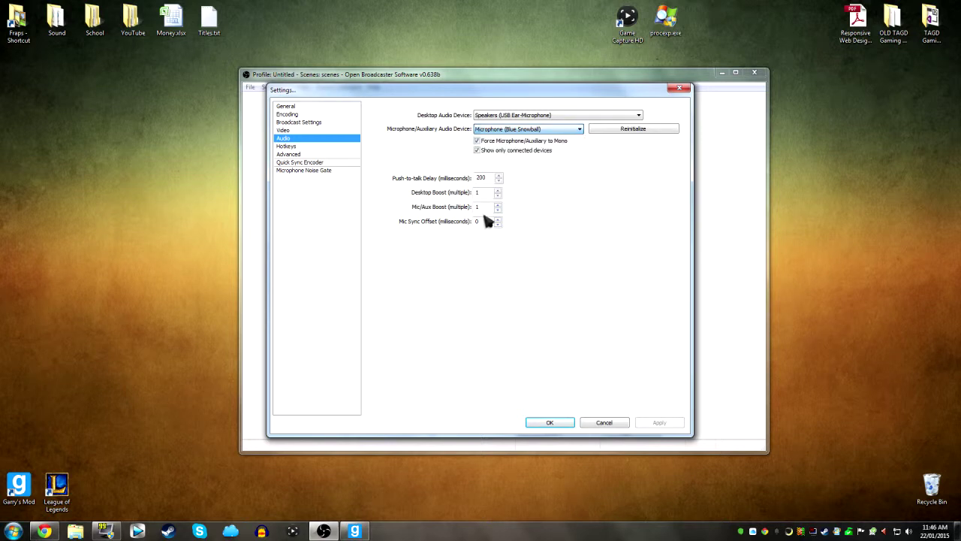
# - In Advanced settings, set the encoding profile to high and the x264 CPU preset to slower
pyautogui.click(290, 146)
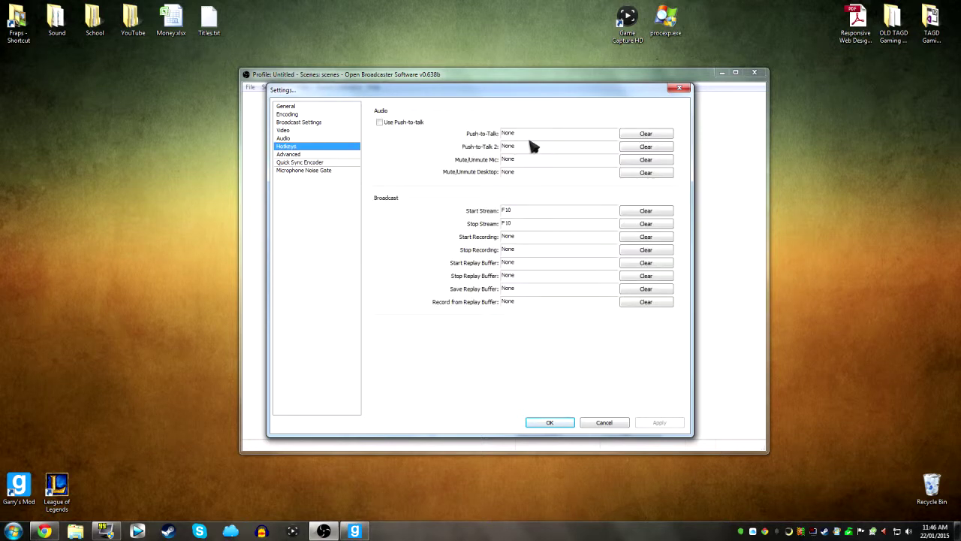
pyautogui.click(287, 154)
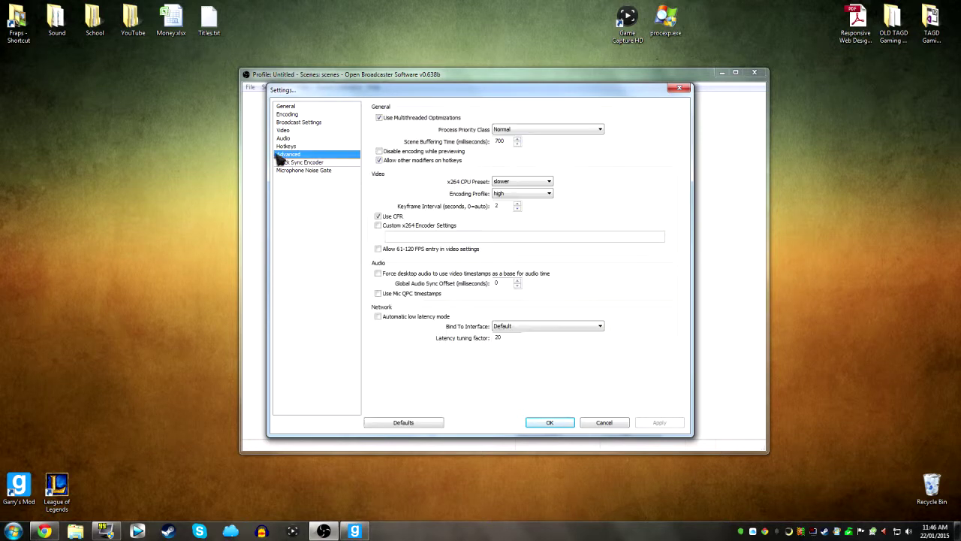
pyautogui.click(515, 194)
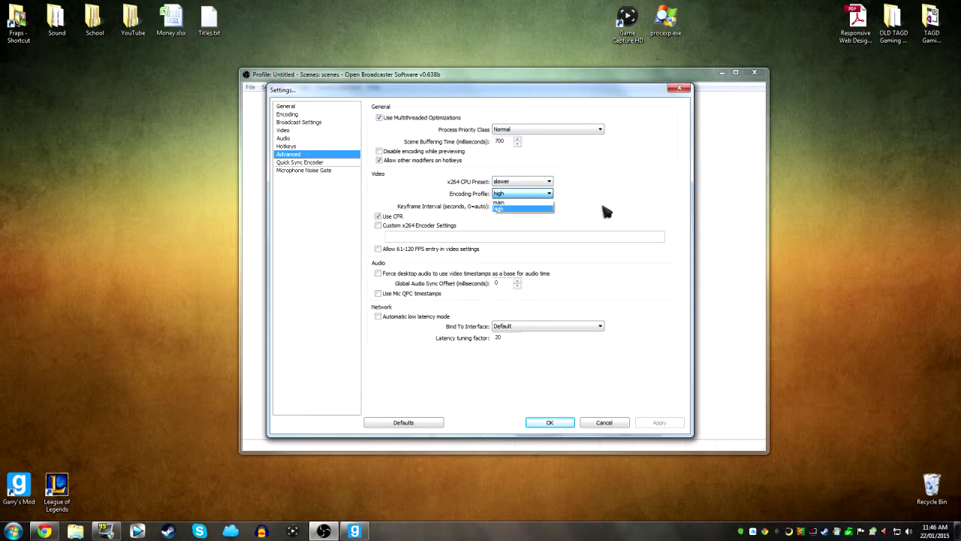
pyautogui.click(500, 203)
pyautogui.click(522, 182)
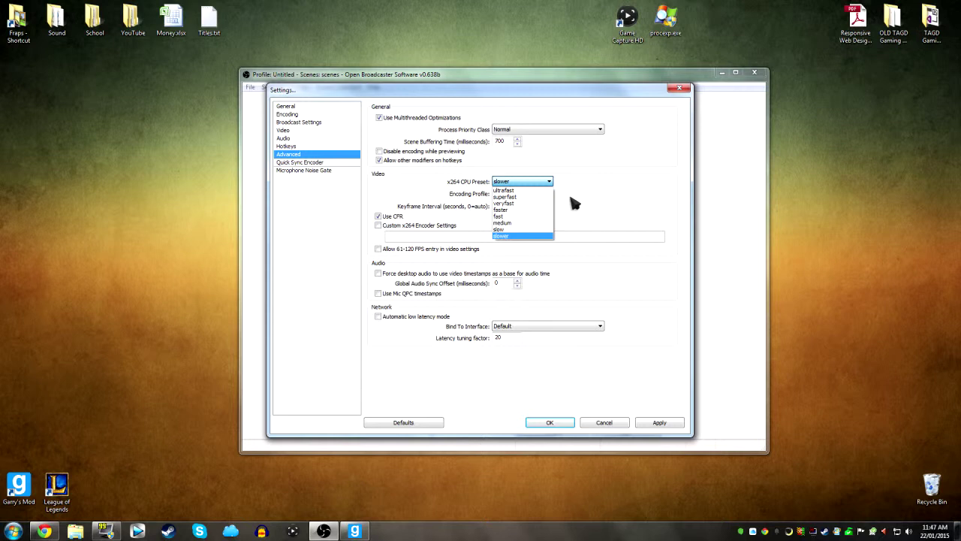
pyautogui.click(526, 238)
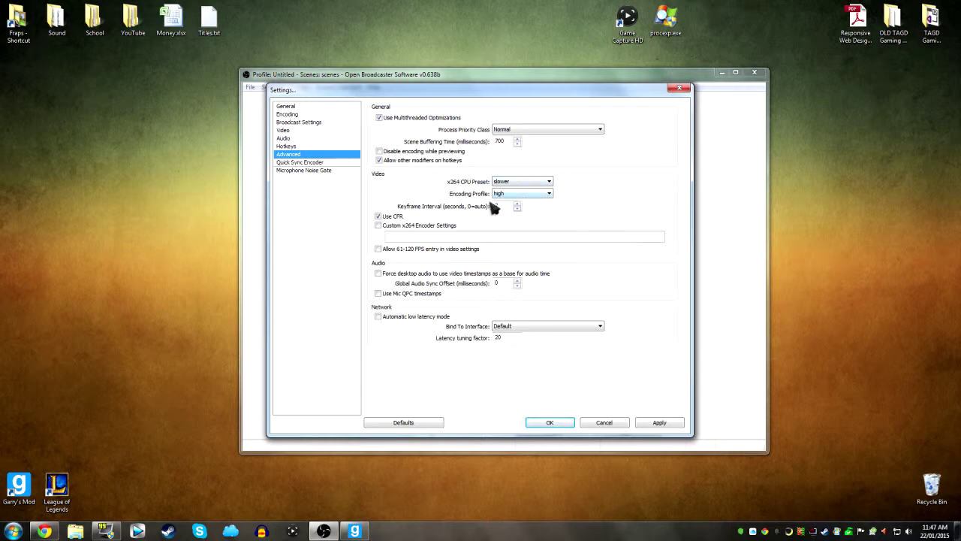
pyautogui.click(543, 193)
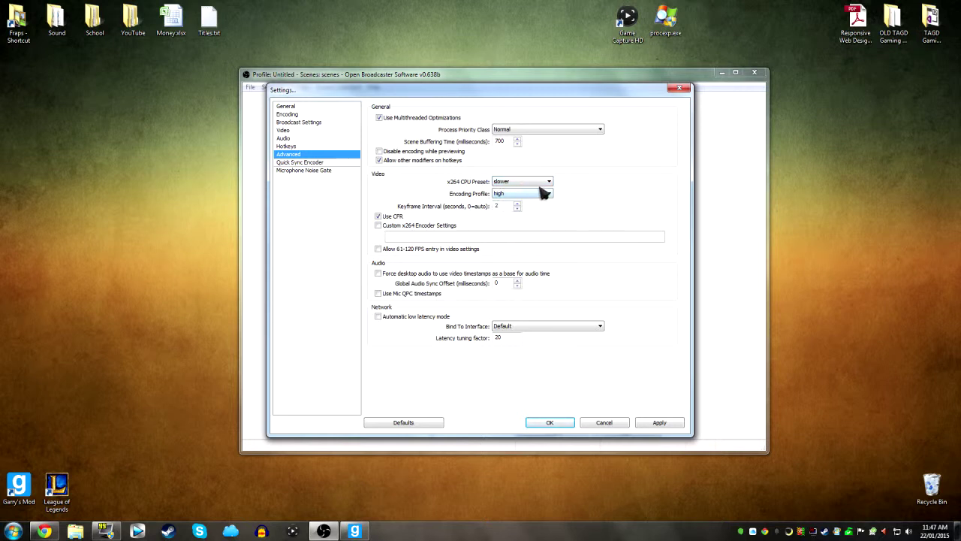
pyautogui.click(540, 184)
pyautogui.click(590, 187)
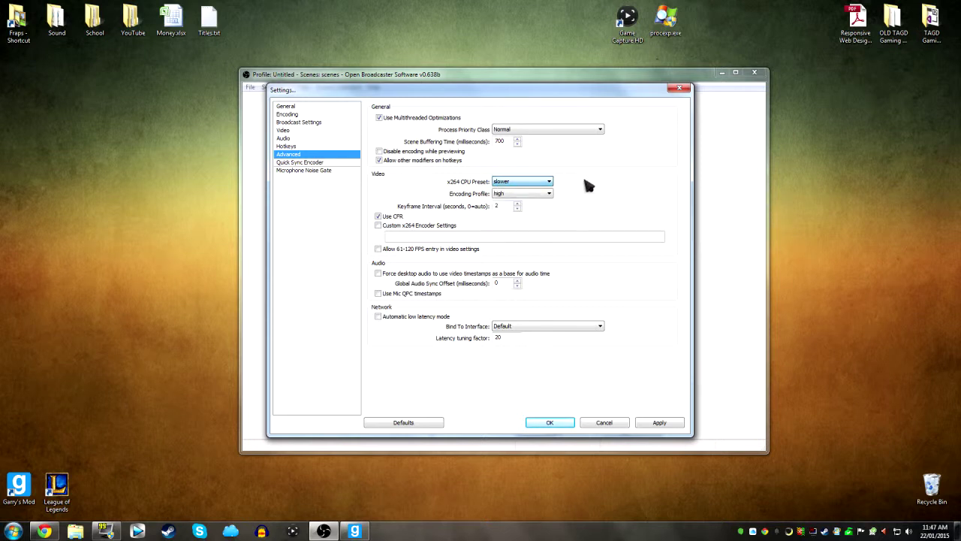
# - Apply the changed settings and close the Settings dialog
pyautogui.click(332, 163)
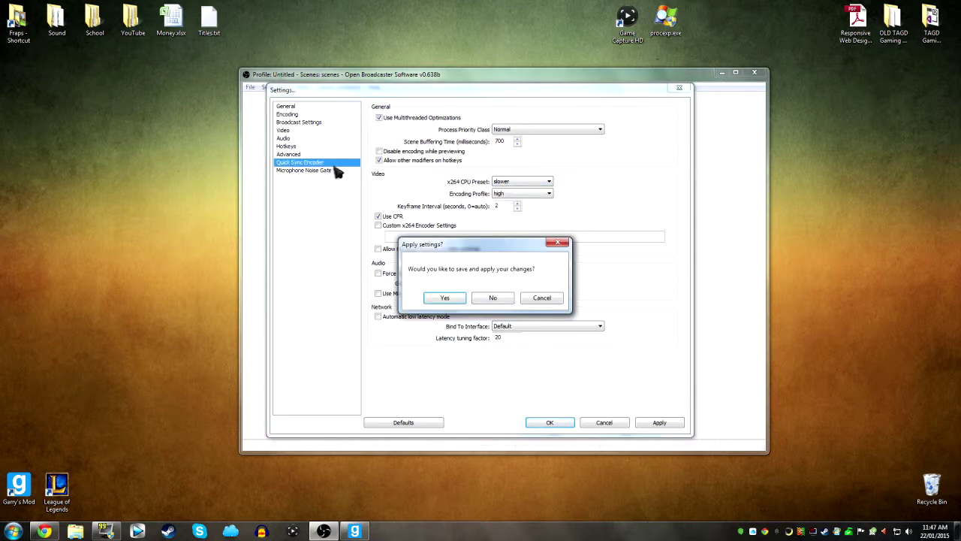
pyautogui.click(540, 298)
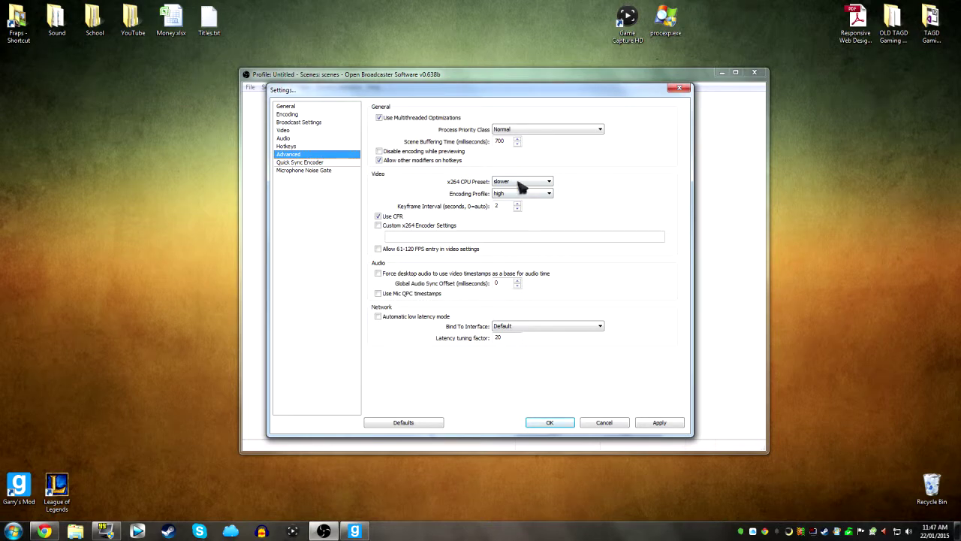
pyautogui.click(309, 162)
pyautogui.click(458, 300)
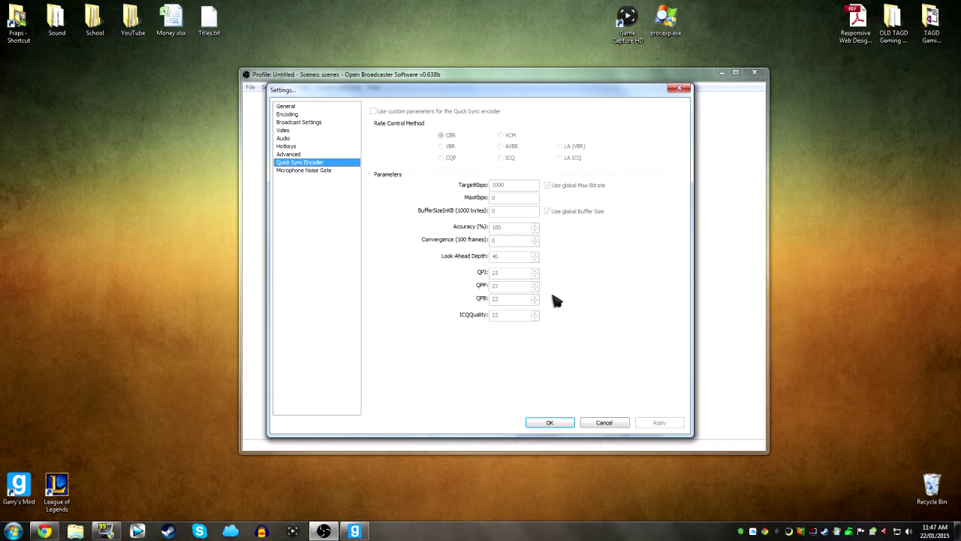
pyautogui.click(556, 422)
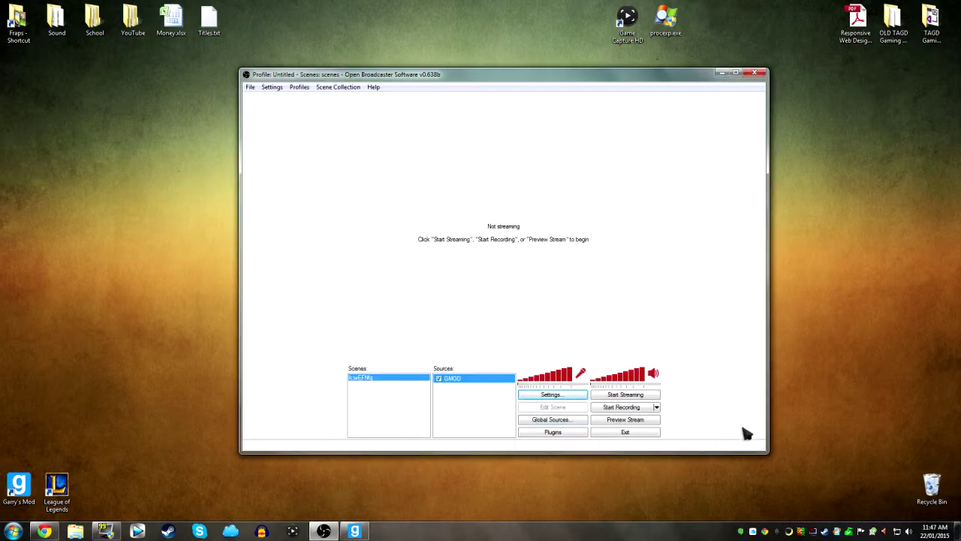
# - Record a roughly six-second test clip of the Garry's Mod menu, then stop recording
pyautogui.click(635, 409)
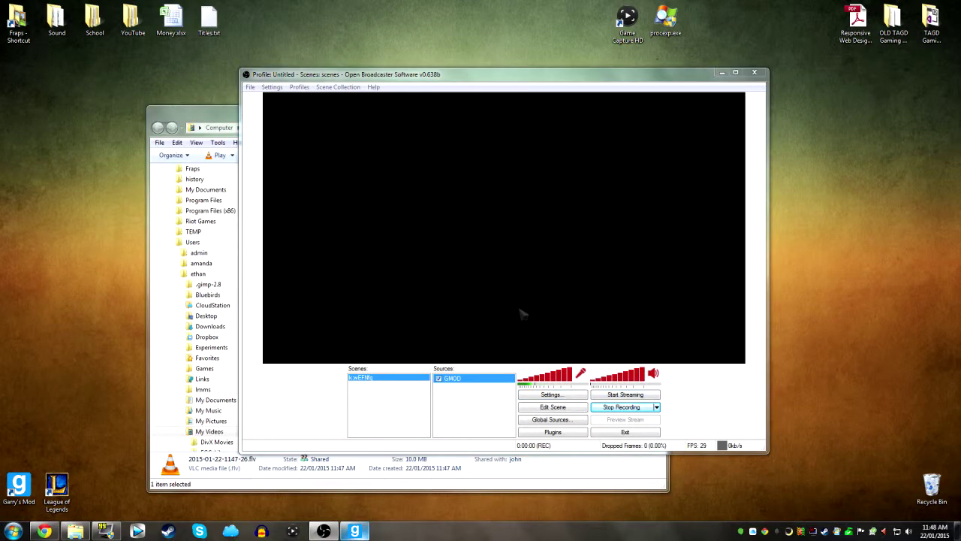
pyautogui.click(612, 407)
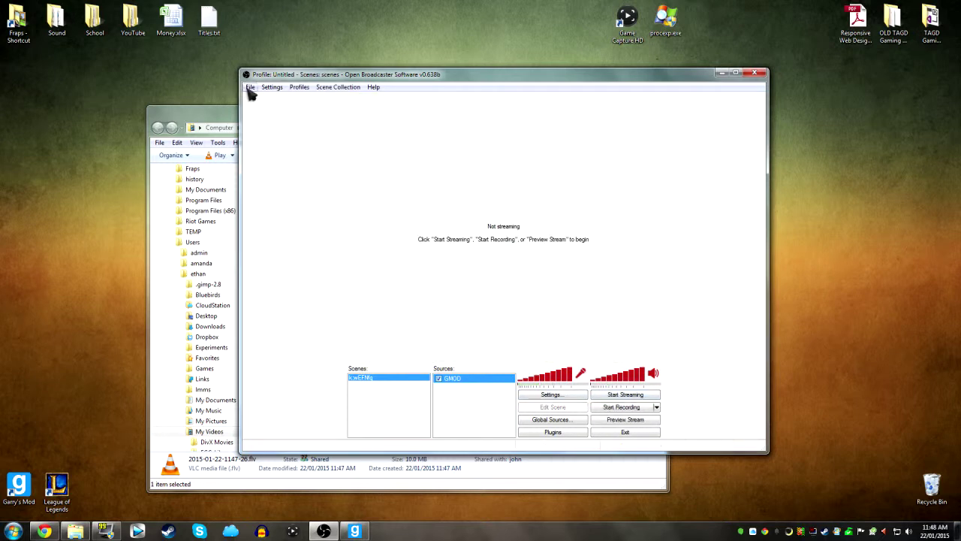
pyautogui.click(251, 87)
pyautogui.click(277, 111)
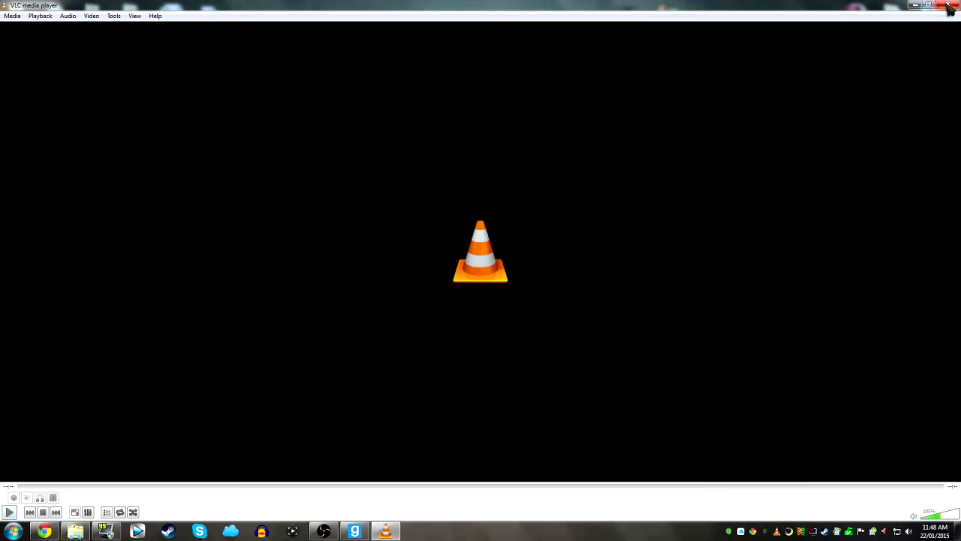
pyautogui.click(949, 5)
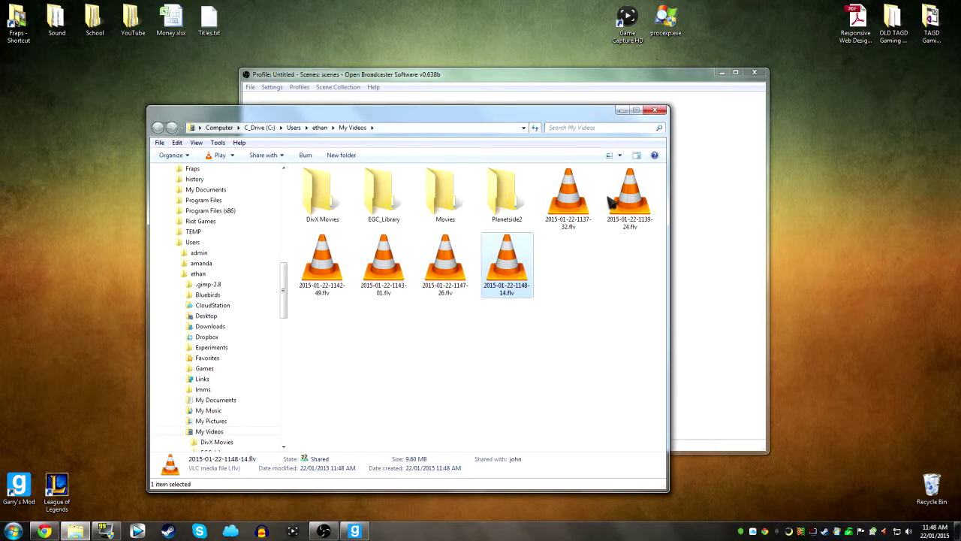
pyautogui.click(655, 110)
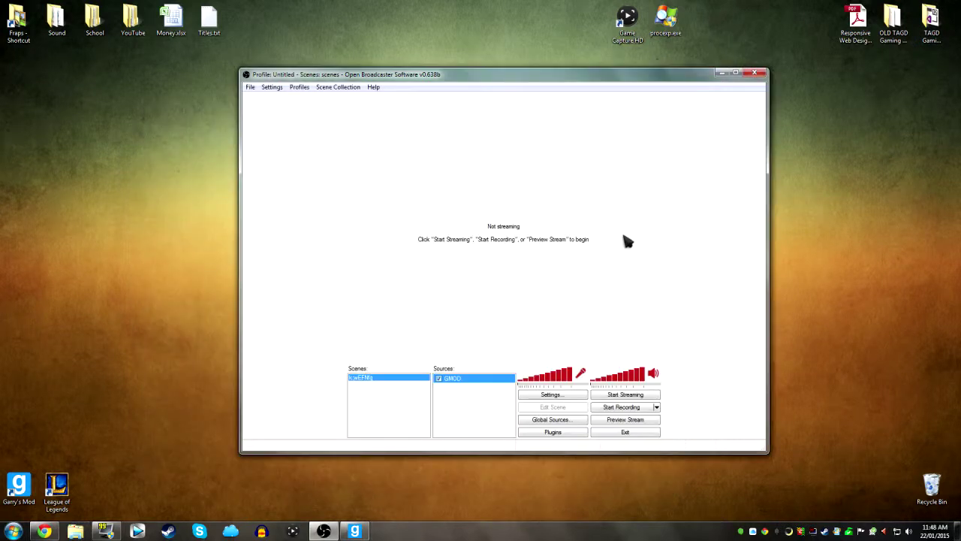
pyautogui.rightClick(464, 400)
pyautogui.moveTo(503, 399)
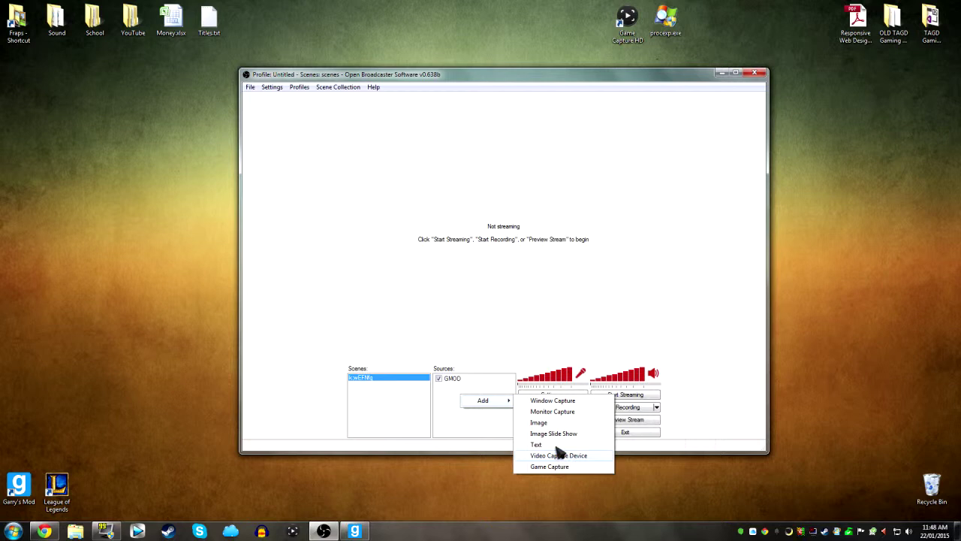
pyautogui.click(450, 399)
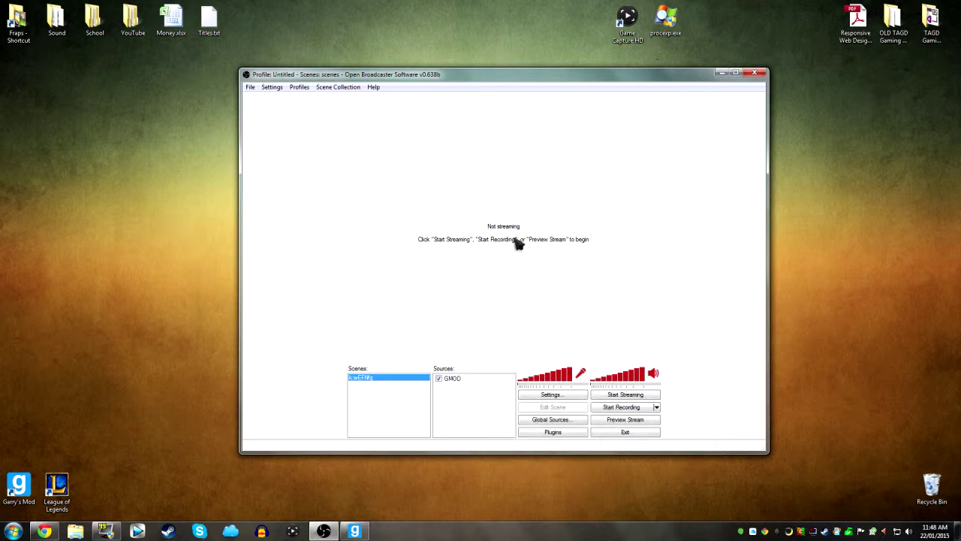
pyautogui.moveTo(483, 79); pyautogui.dragTo(446, 102)
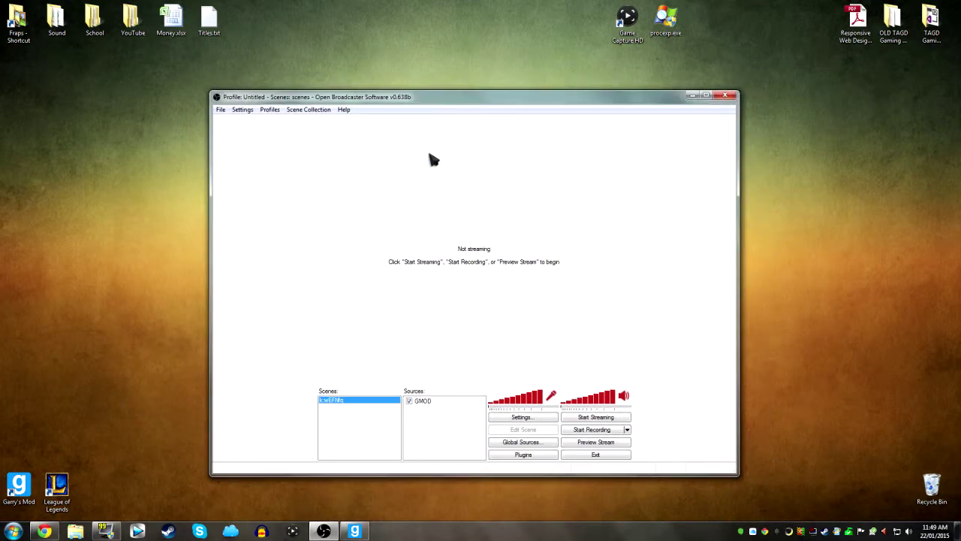